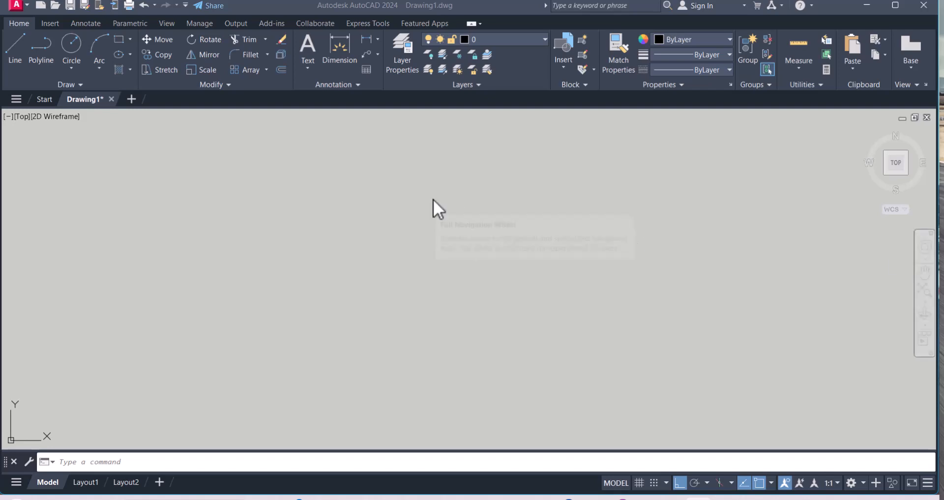
Draw a horizontal line about 71 units long across the middle of the drawing area
click(437, 235)
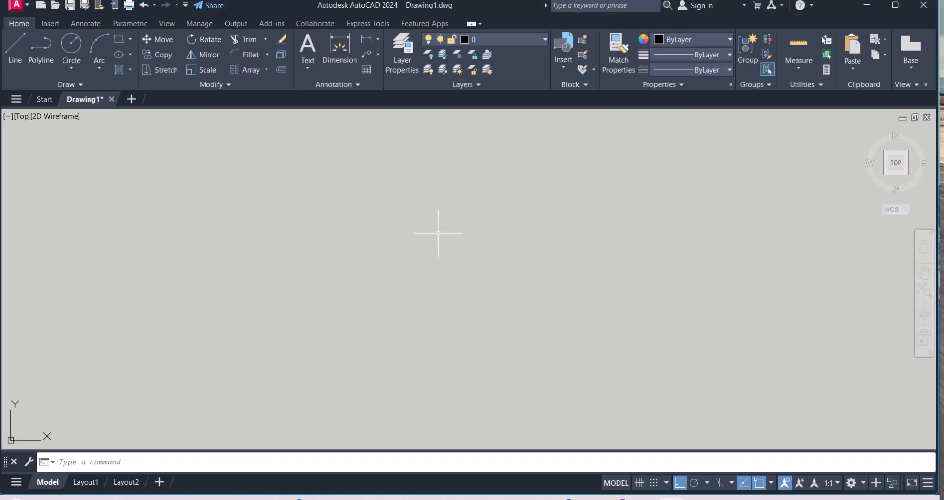
text(l)
key(Return)
click(198, 282)
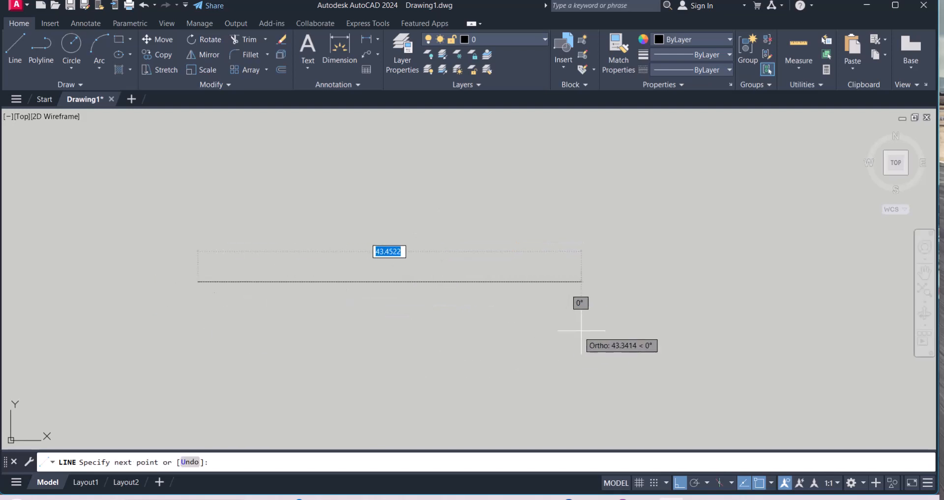
click(826, 296)
key(Return)
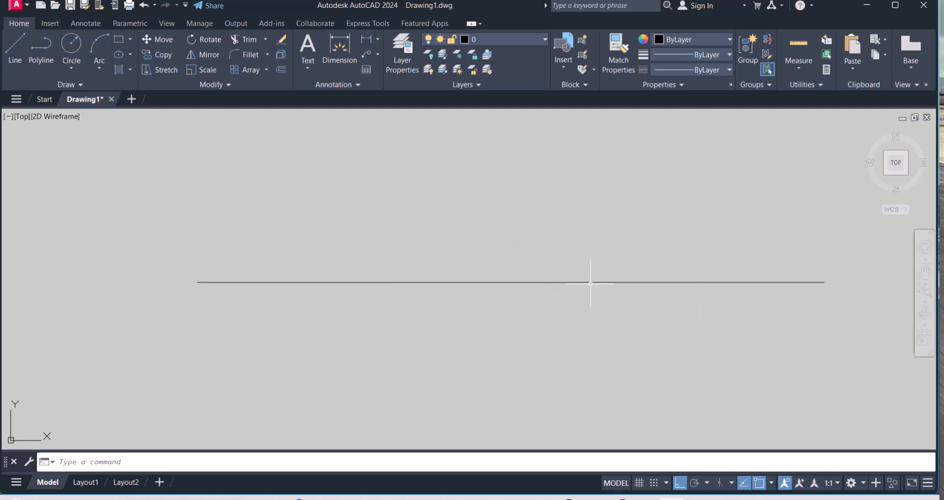
middle_drag(590, 284, 578, 274)
scroll(573, 270, up, 1)
scroll(571, 287, down, 1)
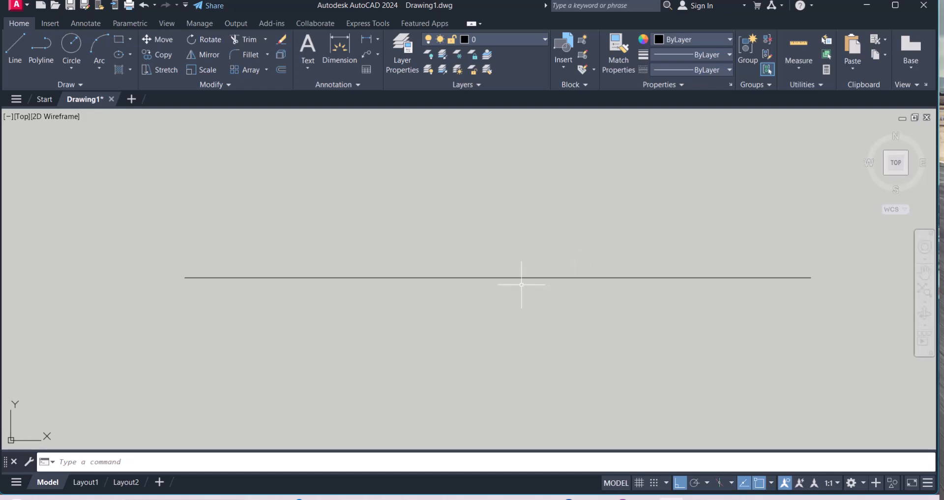
click(134, 462)
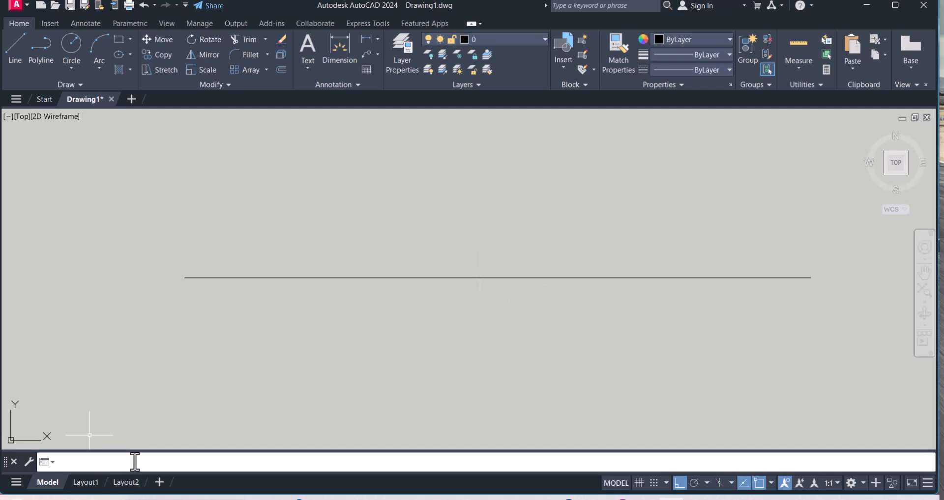
text(line)
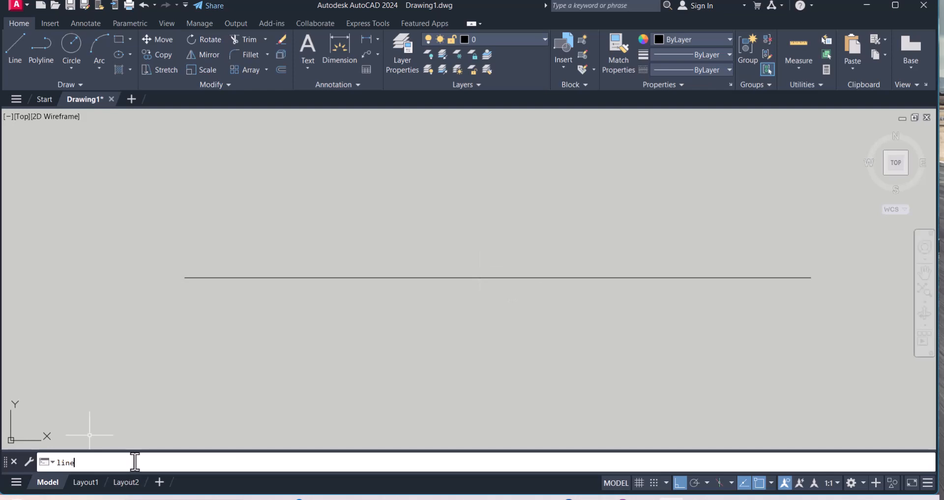
text(ty)
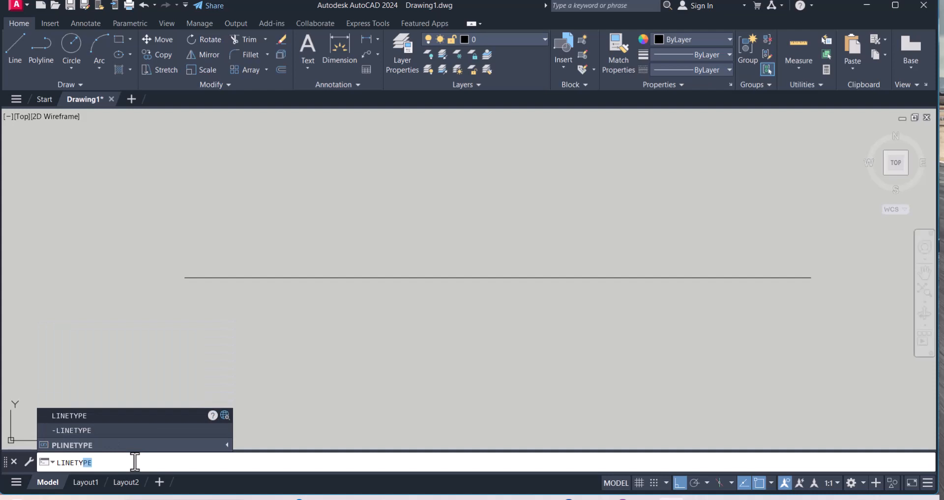
key(Return)
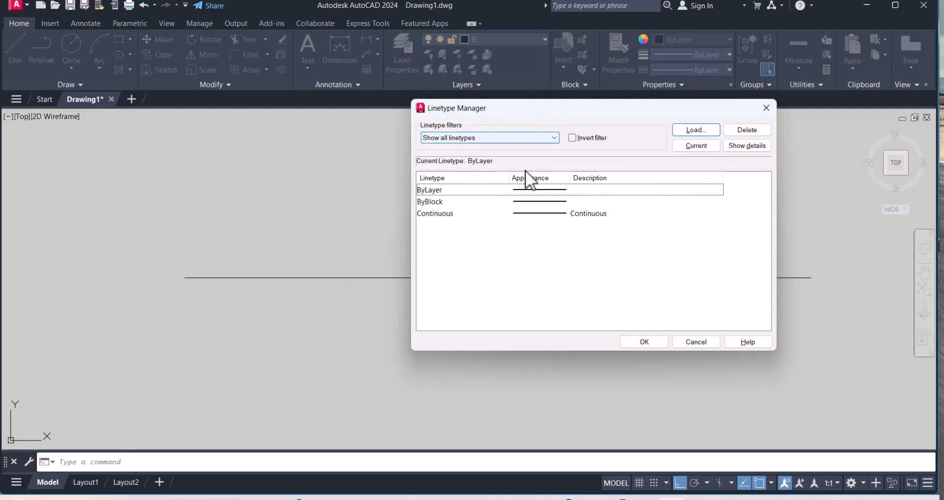
drag(585, 111, 379, 161)
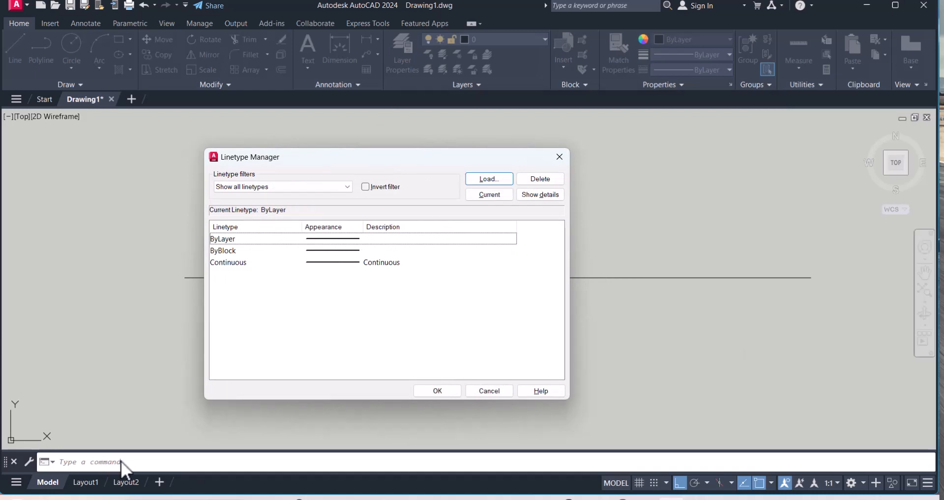
click(559, 157)
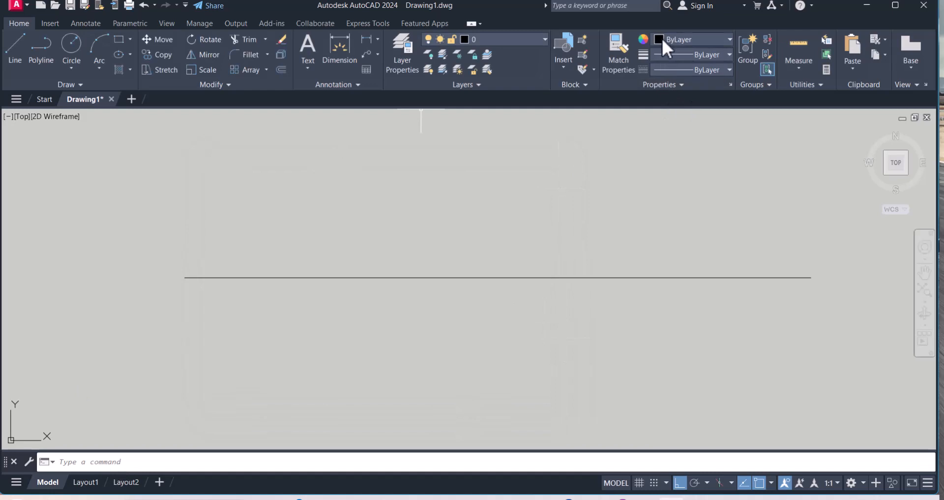
Load all available linetypes from acad.lin into the drawing through the Linetype Manager
click(729, 70)
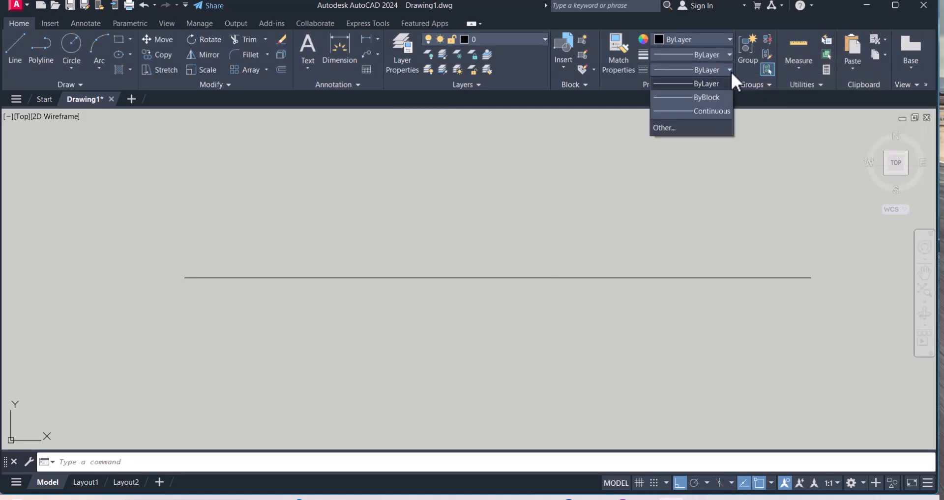
click(665, 127)
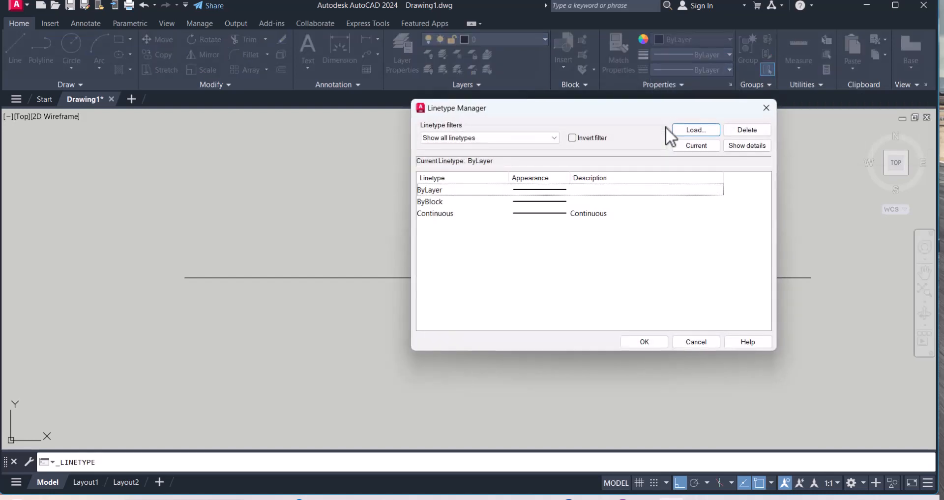
drag(623, 105, 440, 124)
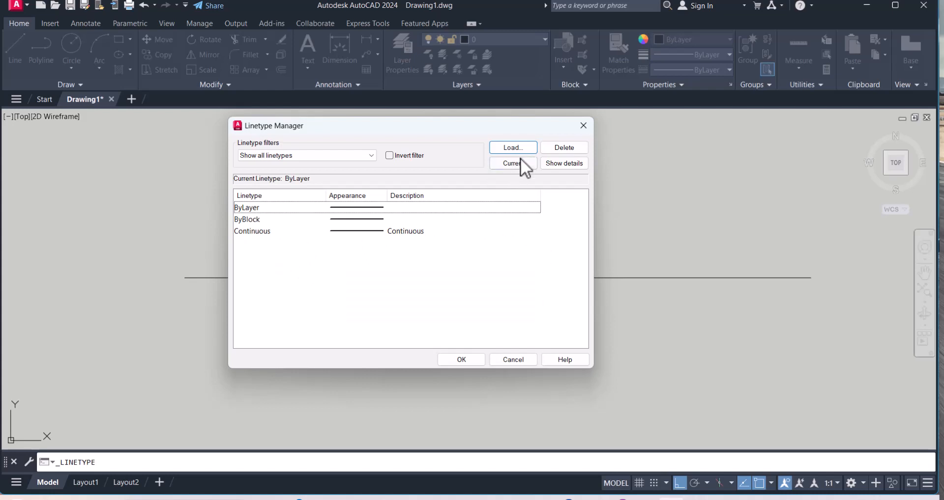
click(511, 147)
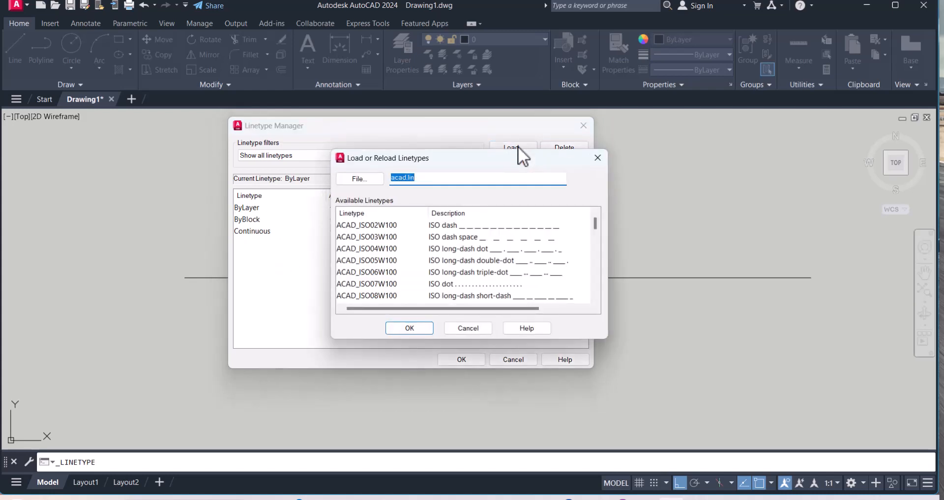
click(450, 222)
key(ctrl+a)
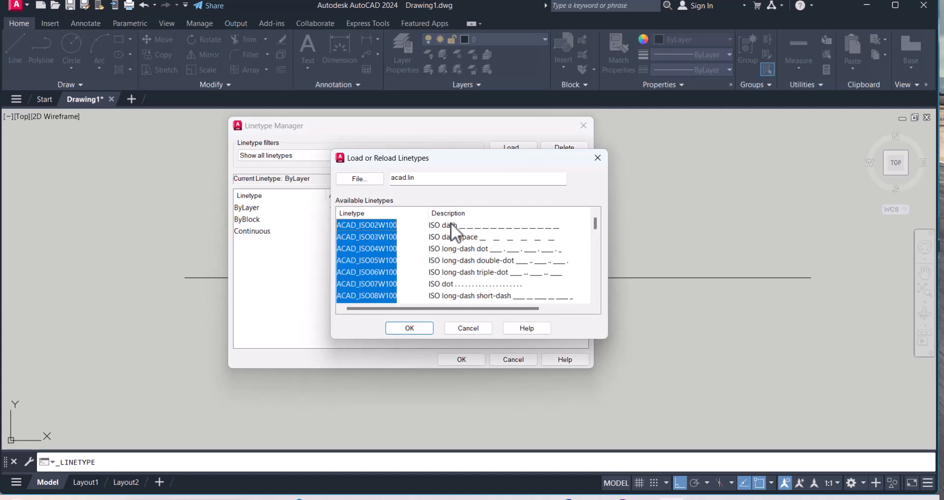
click(414, 327)
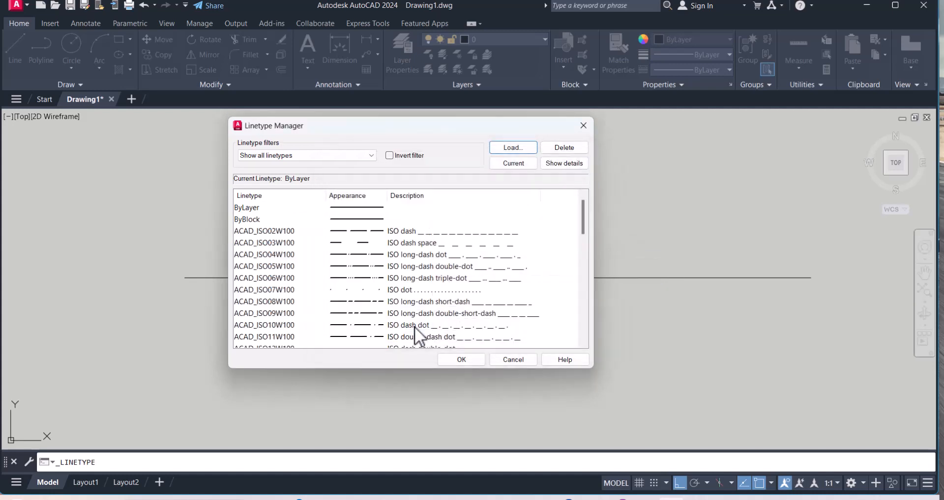
click(462, 360)
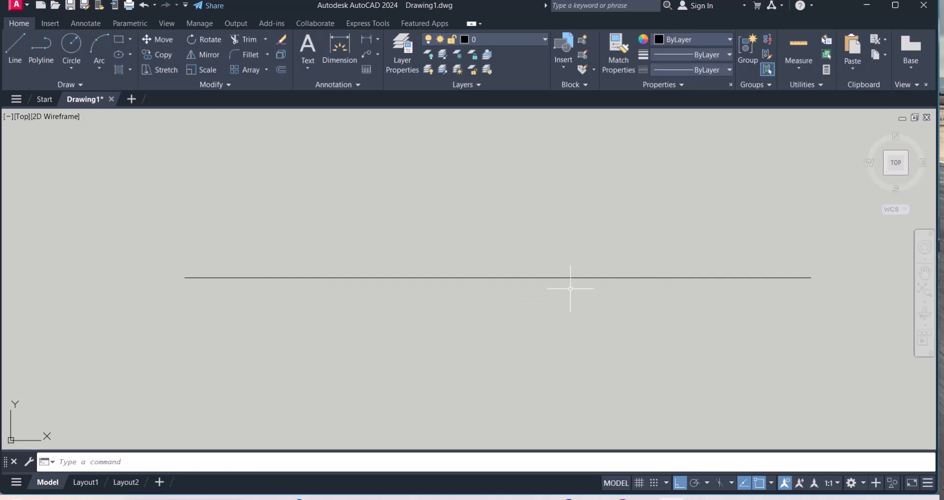
Reopen the Linetype Manager, look through the loaded linetypes down to the end of the list, and close it
click(163, 462)
text(lt)
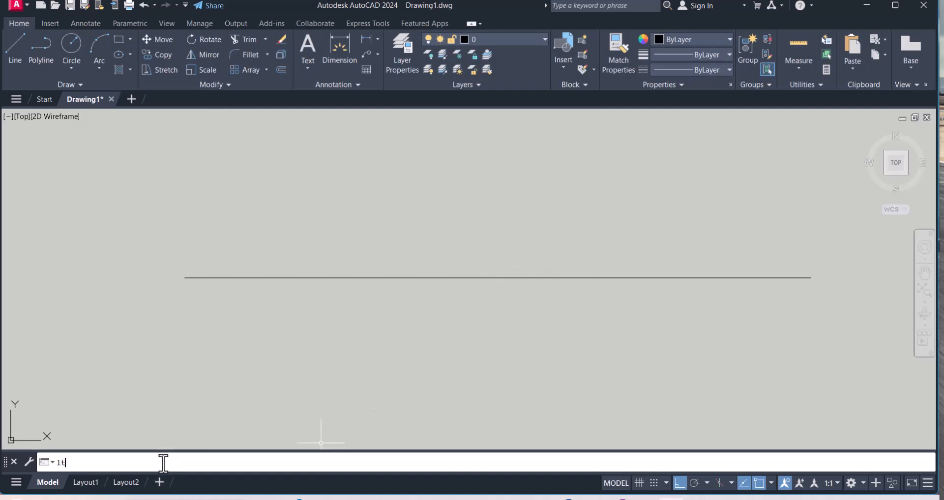
text(s)
key(Return)
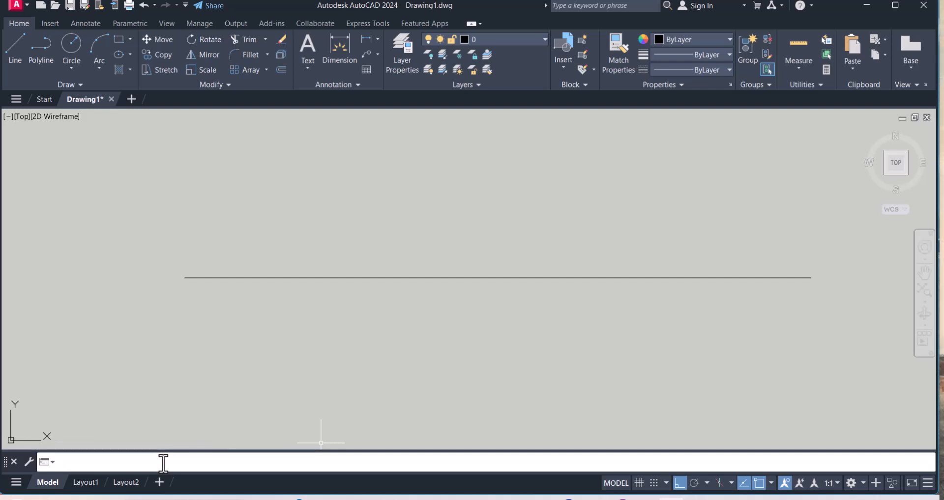
text(linety)
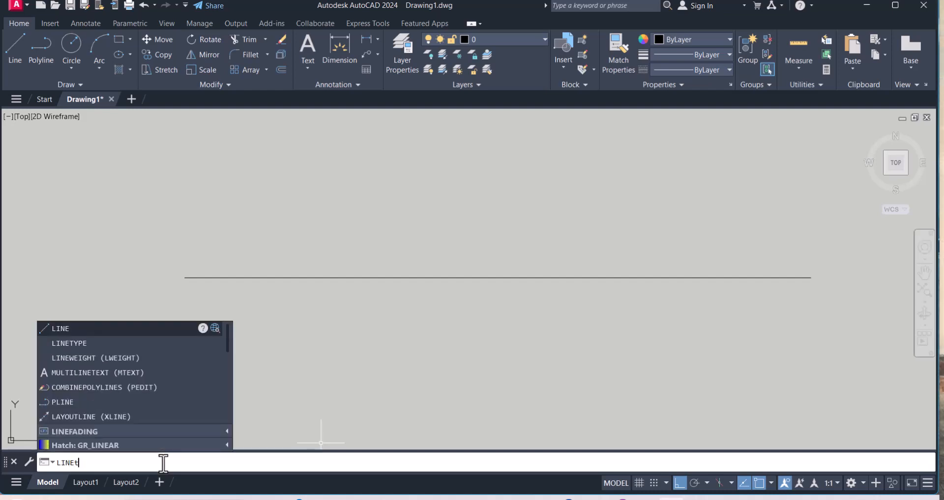
text(pe)
key(Return)
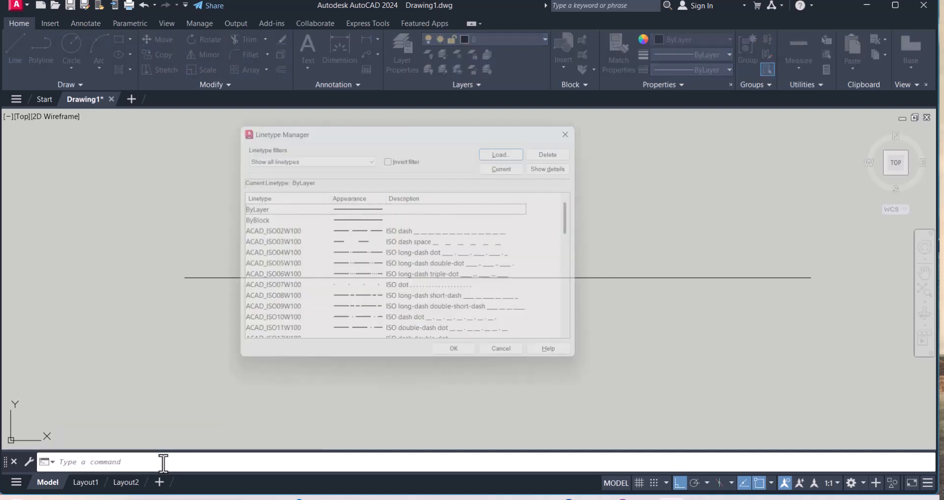
scroll(537, 309, down, 2)
scroll(537, 302, down, 1)
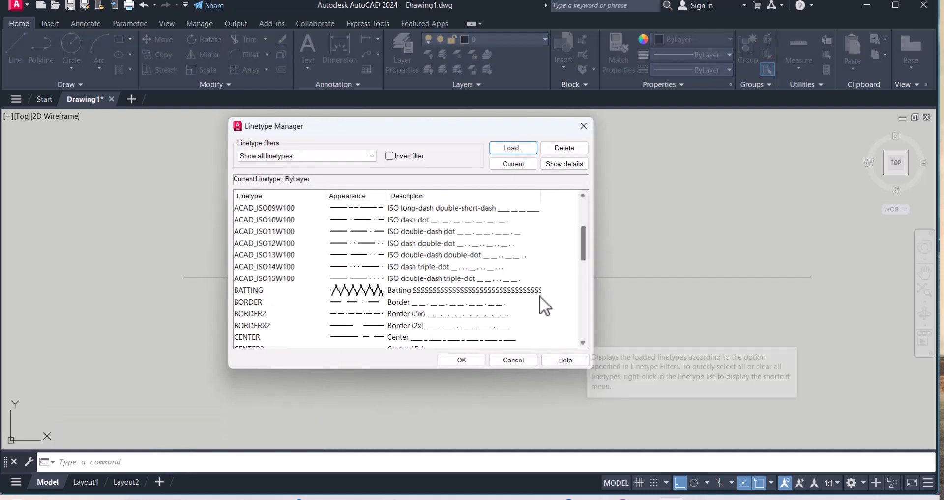
scroll(539, 295, up, 3)
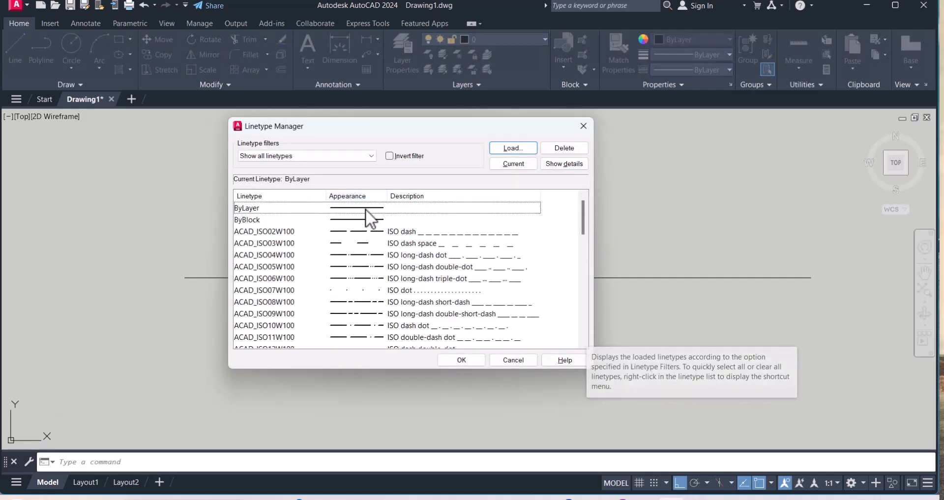
scroll(433, 256, down, 12)
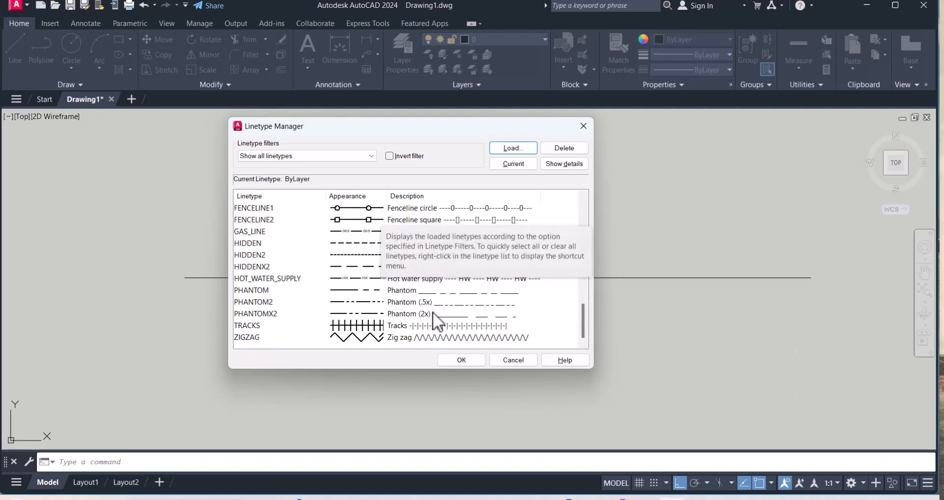
click(461, 360)
Change the horizontal line's linetype to CENTER in its properties and deselect the line
click(501, 302)
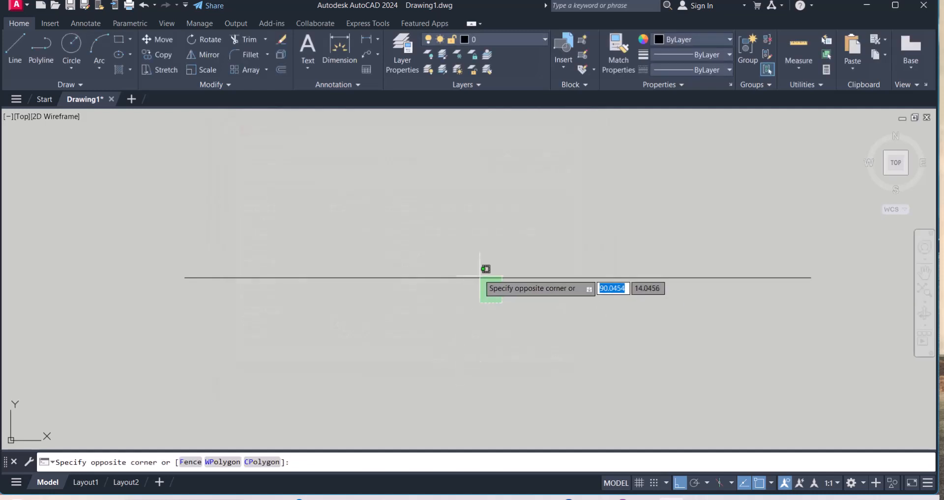
click(480, 277)
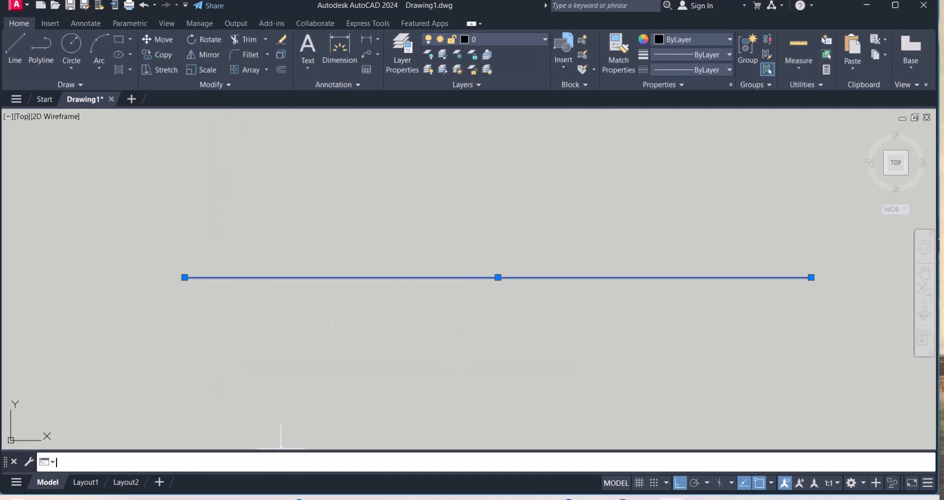
text(CH)
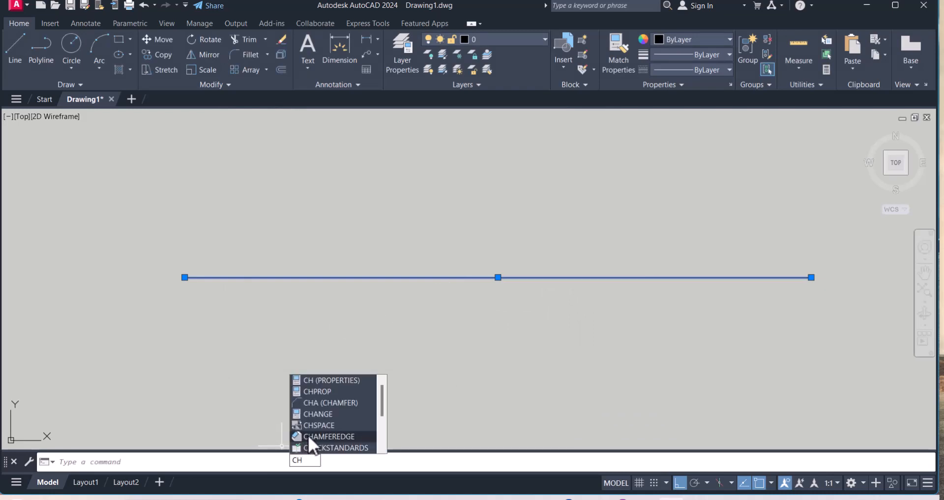
key(Return)
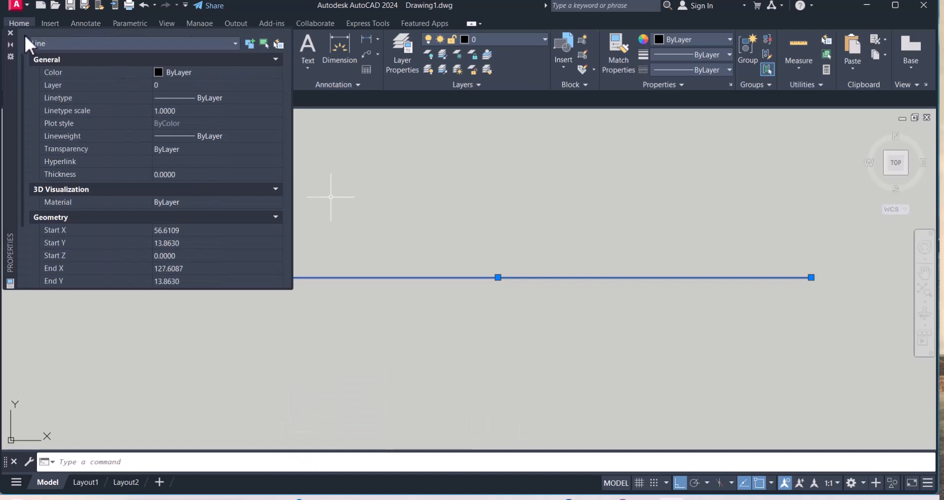
click(234, 98)
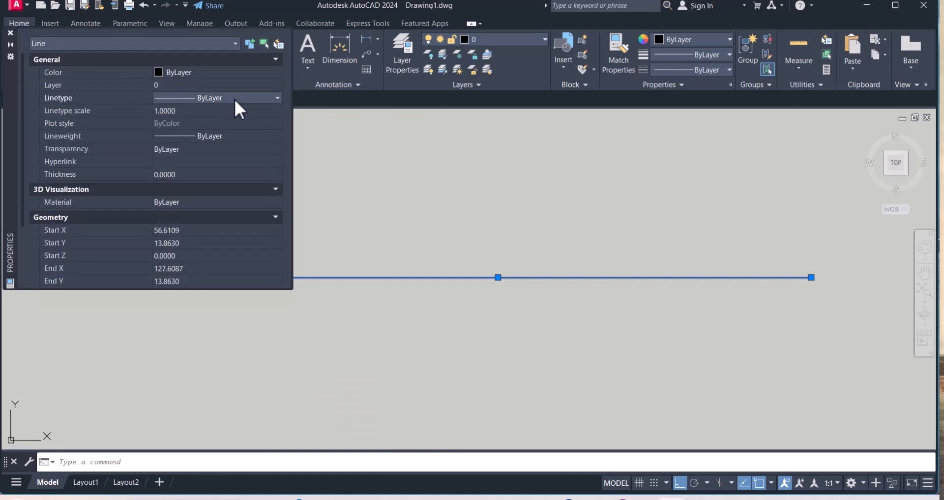
click(240, 98)
drag(278, 125, 282, 154)
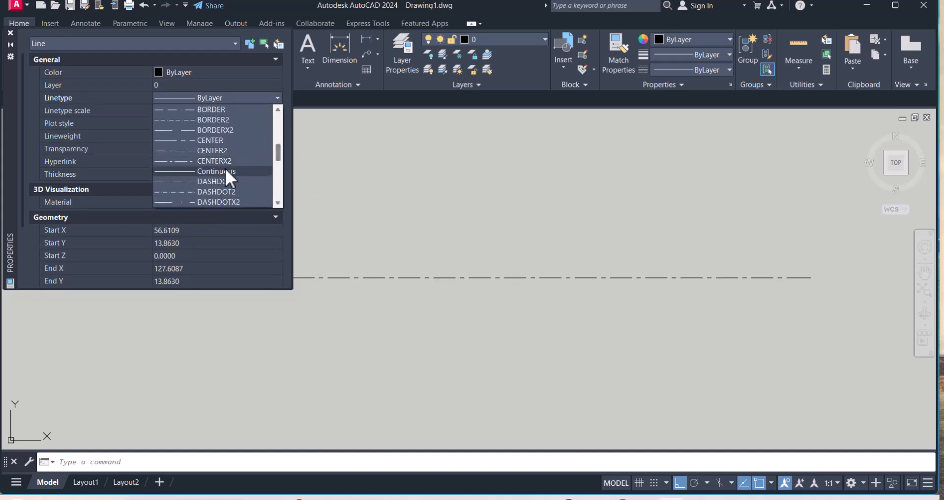
click(173, 141)
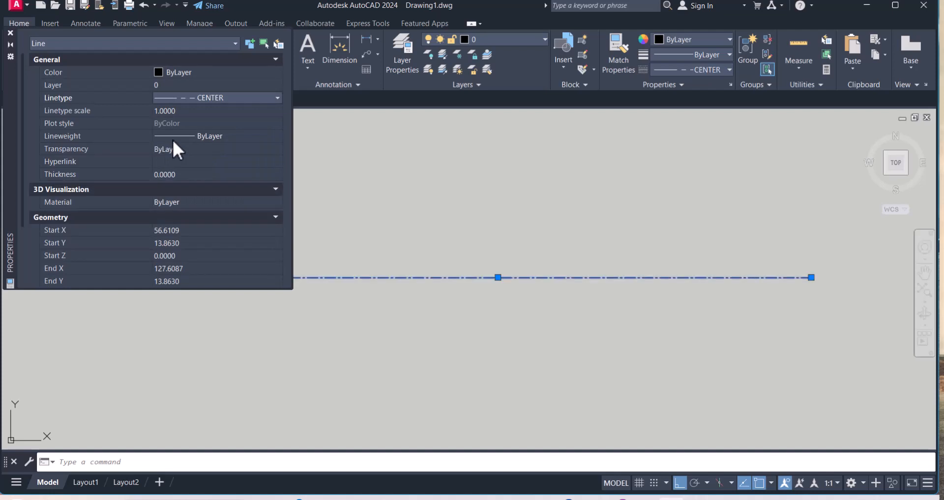
click(10, 33)
key(Escape)
scroll(465, 382, up, 2)
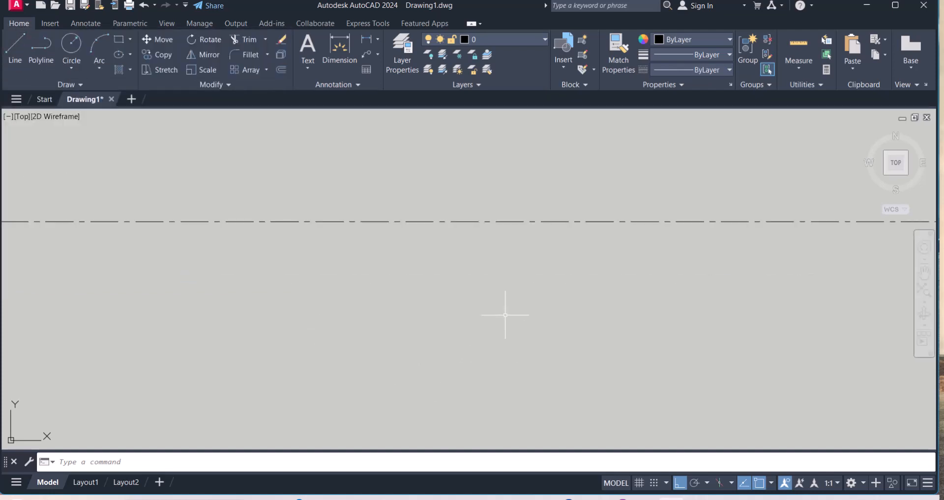
scroll(468, 291, down, 3)
scroll(411, 281, up, 2)
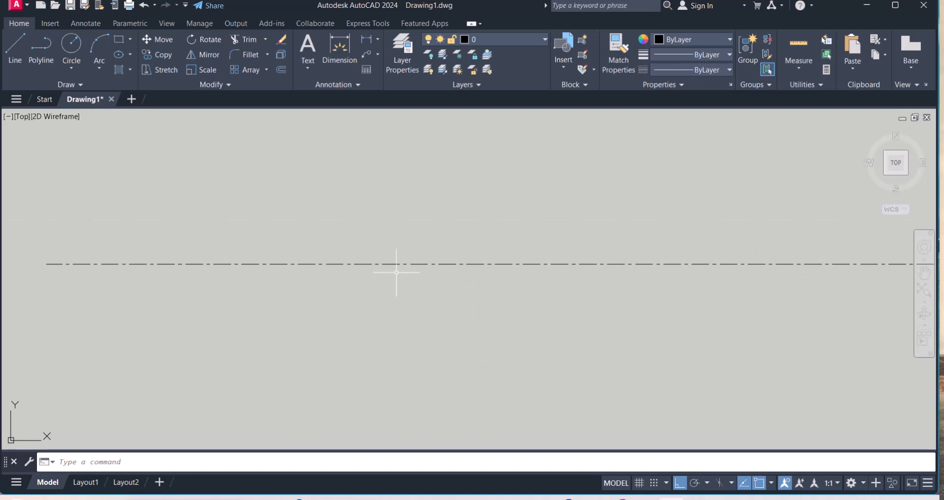
scroll(481, 284, up, 3)
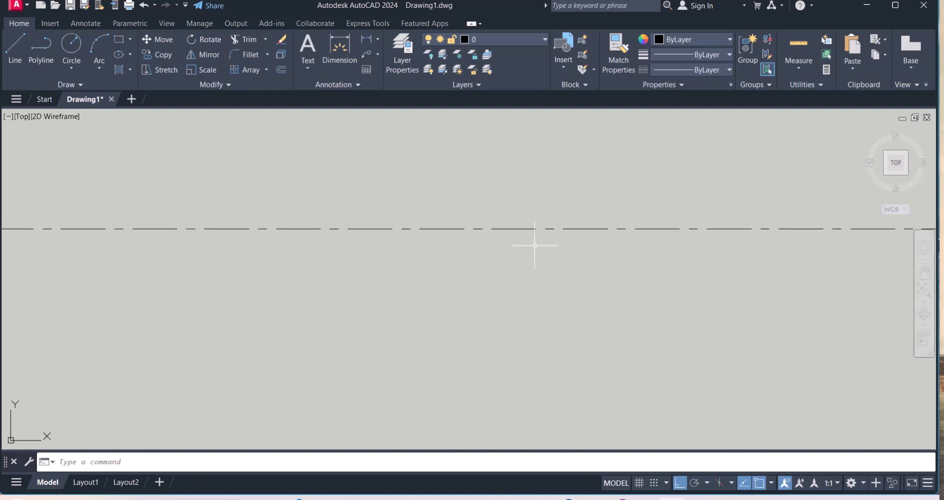
scroll(540, 241, down, 2)
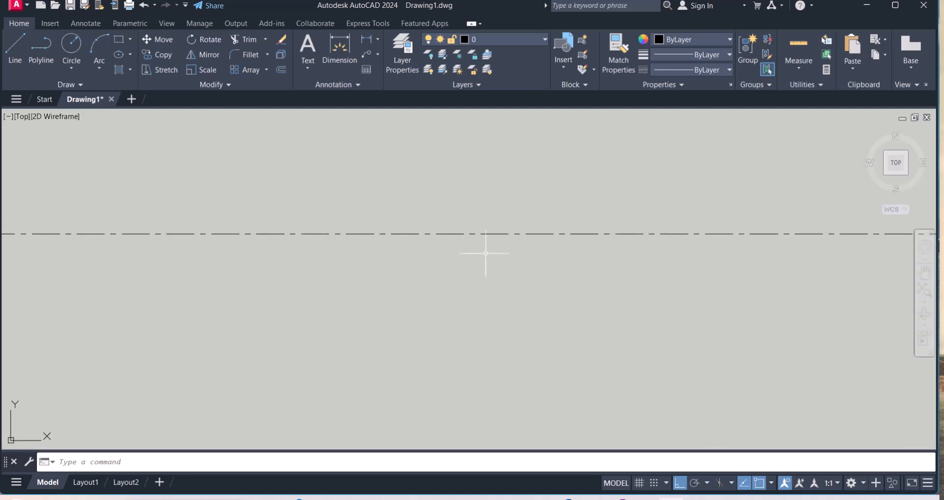
Set the global linetype scale factor to 10 with LTSCALE
scroll(506, 253, down, 3)
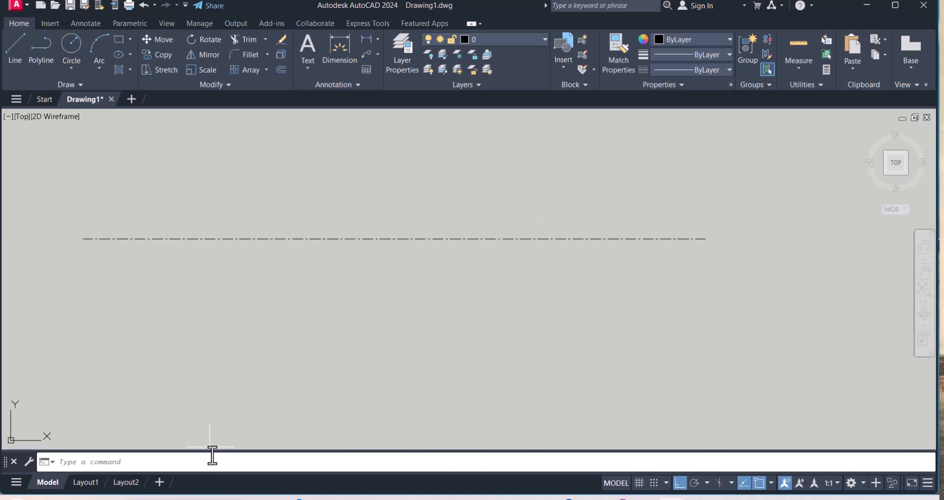
click(175, 462)
text(lts)
key(Return)
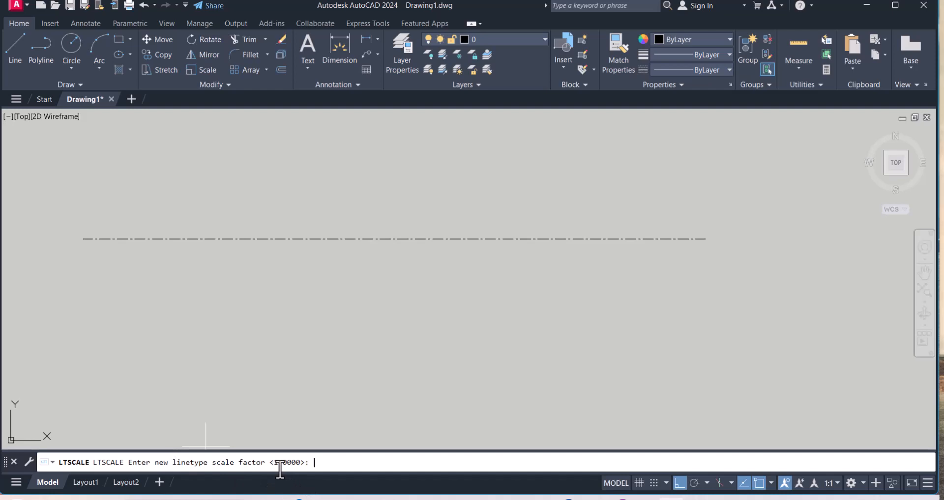
text(10)
key(Return)
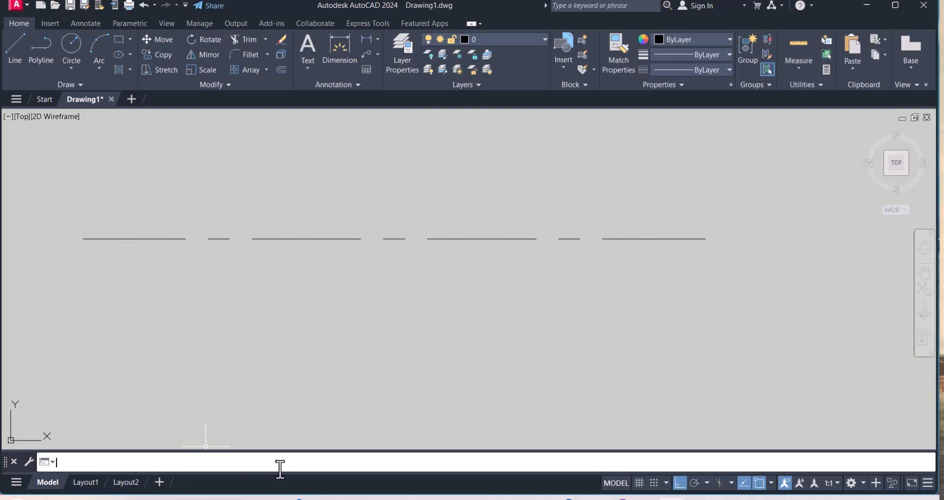
Set the global linetype scale factor to 5 with LTSCALE
scroll(479, 279, down, 2)
scroll(509, 267, up, 2)
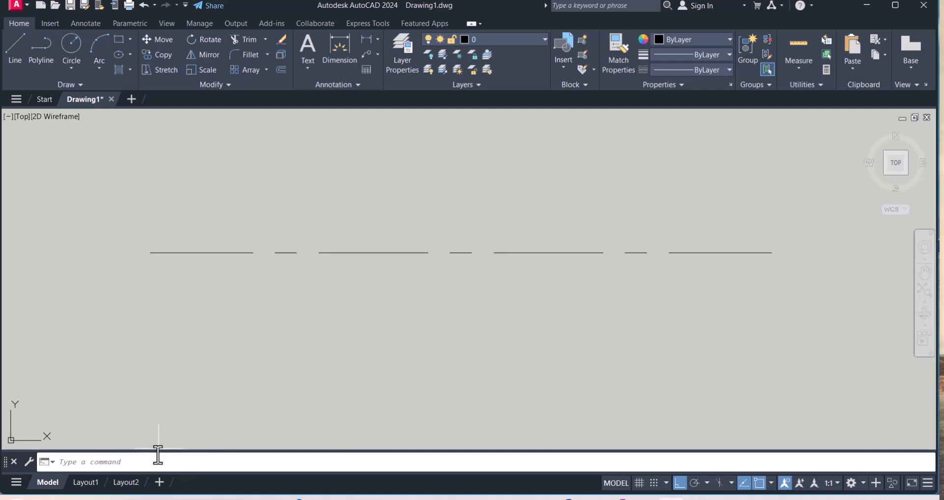
text(lts)
key(Return)
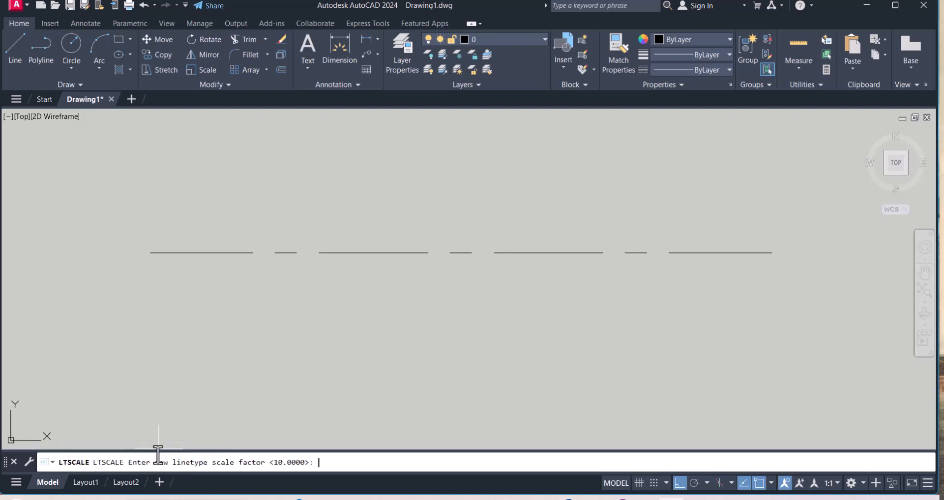
text(5)
key(Return)
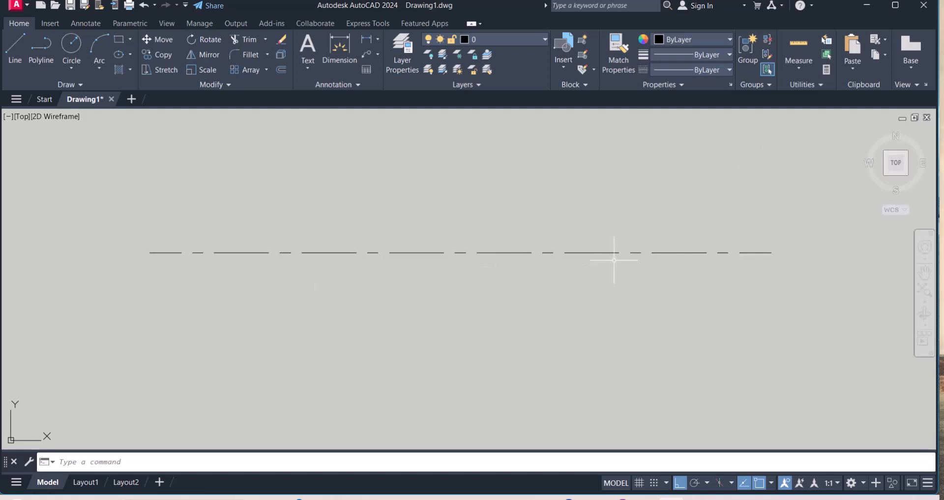
Select the horizontal line, check its linetype in its properties, and close them with the line deselected
mouse_move(614, 261)
middle_down()
mouse_move(562, 272)
mouse_move(537, 238)
middle_up()
scroll(455, 234, down, 2)
scroll(442, 246, up, 1)
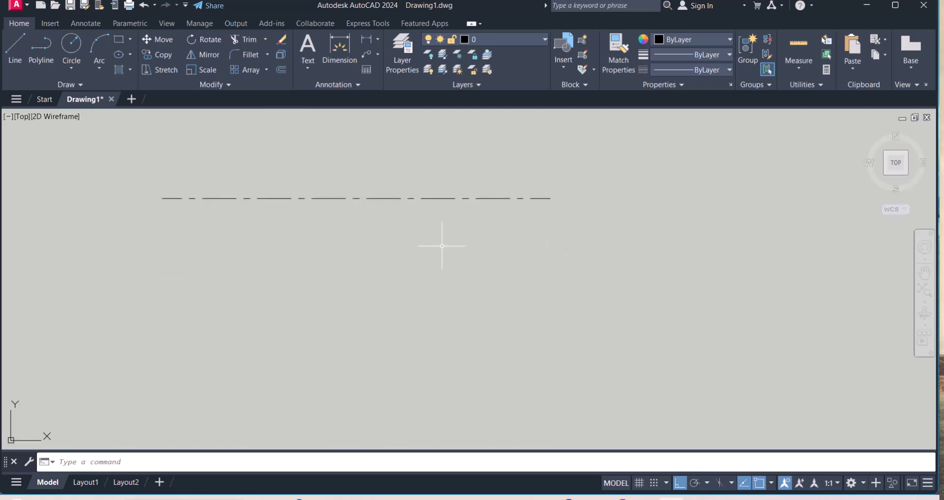
middle_drag(441, 246, 490, 287)
click(540, 273)
click(498, 205)
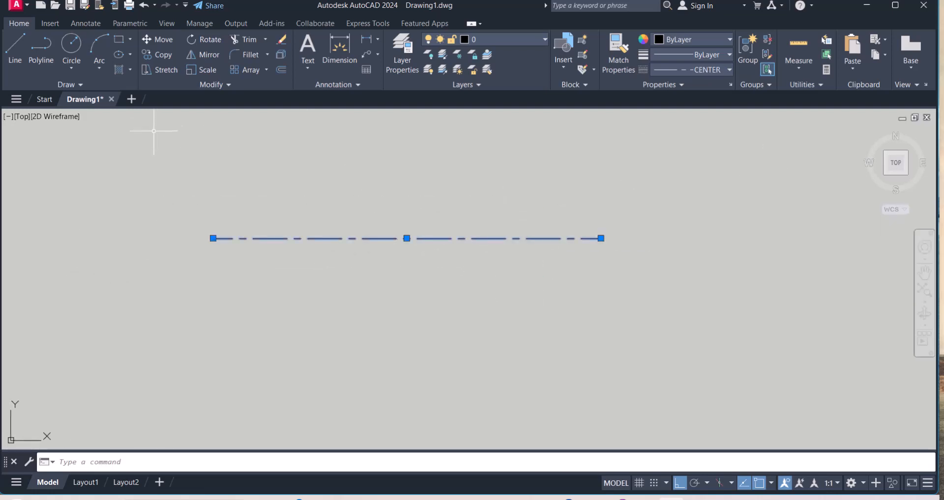
key(ctrl+1)
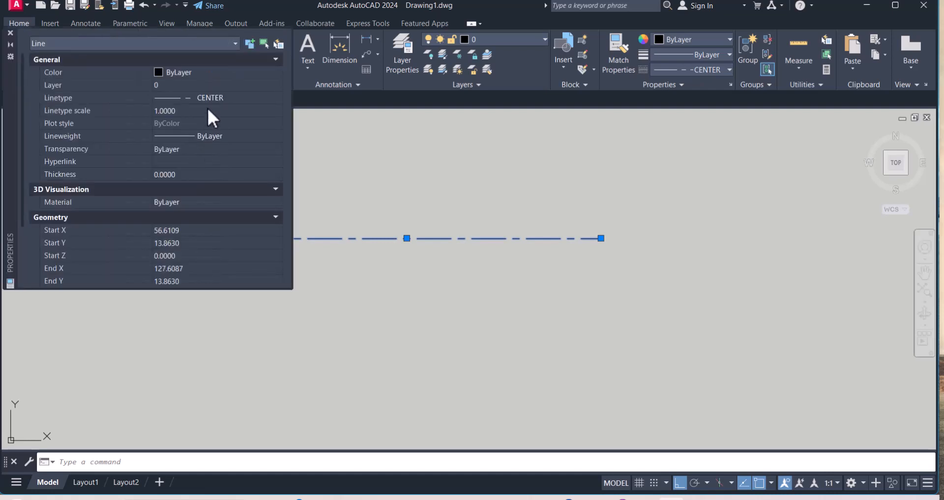
click(222, 97)
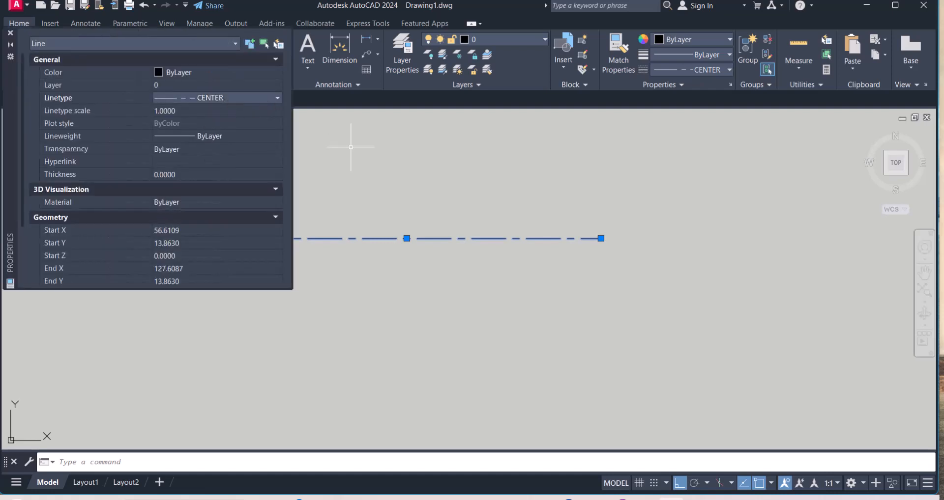
key(Escape)
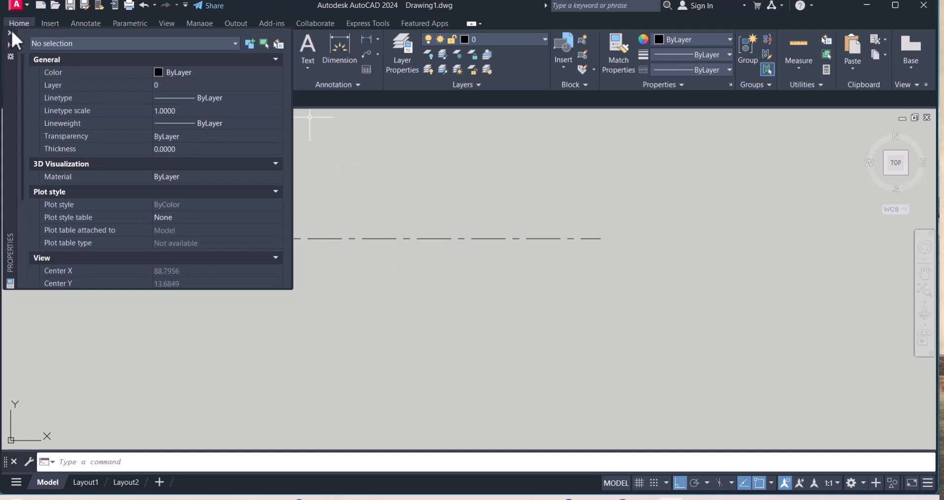
click(10, 32)
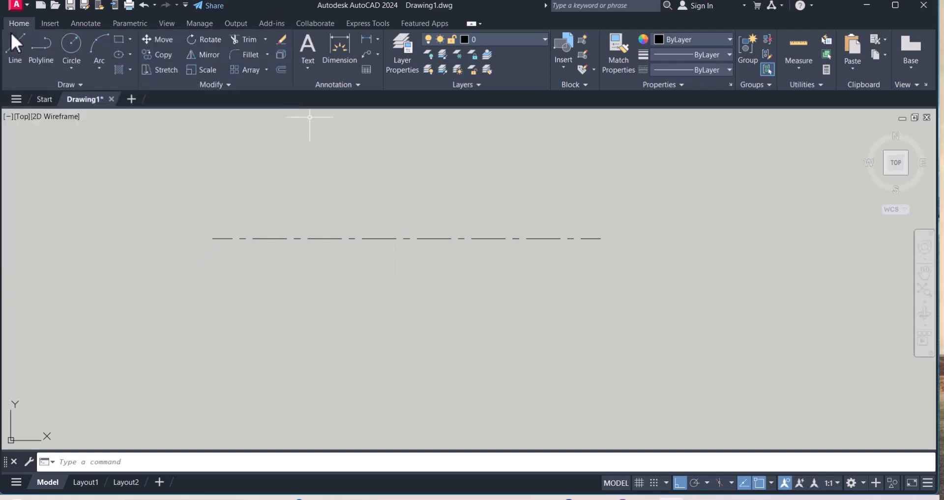
Change the horizontal line's linetype to CENTER2 in its properties, close them and deselect the line
click(469, 242)
click(448, 225)
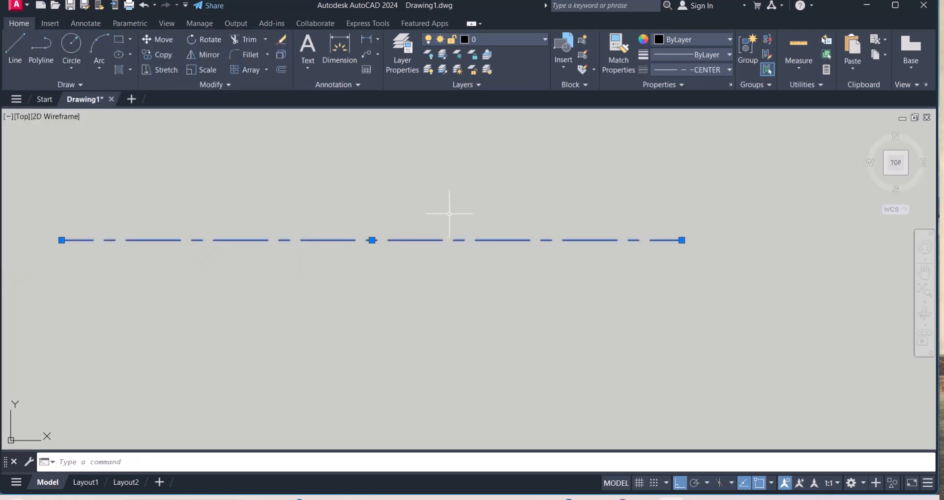
right_click(450, 150)
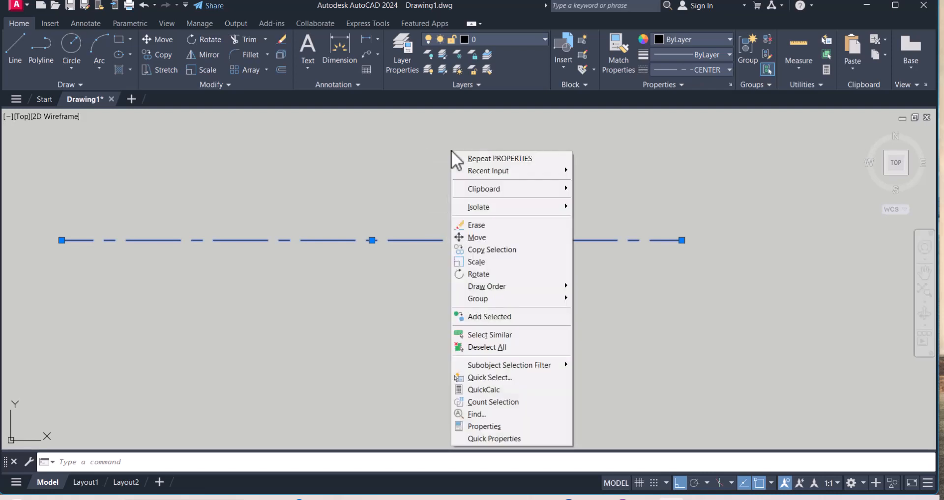
click(479, 426)
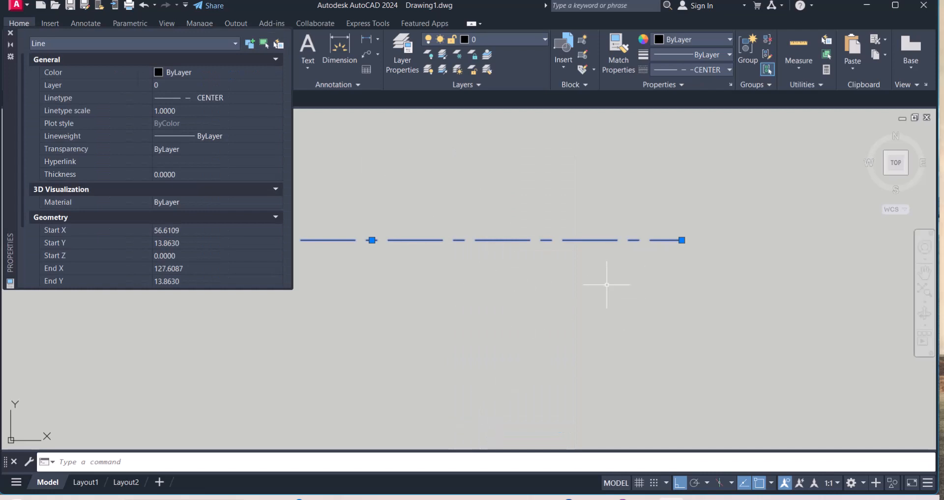
click(234, 96)
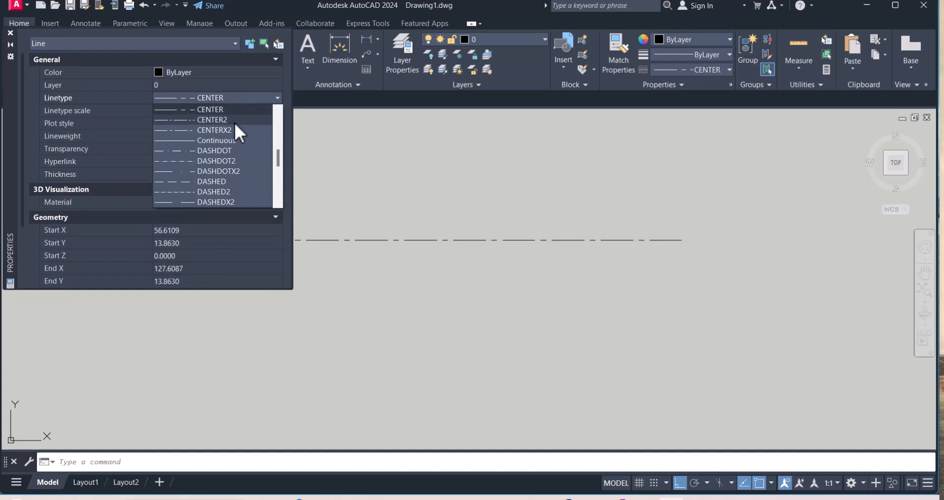
click(231, 120)
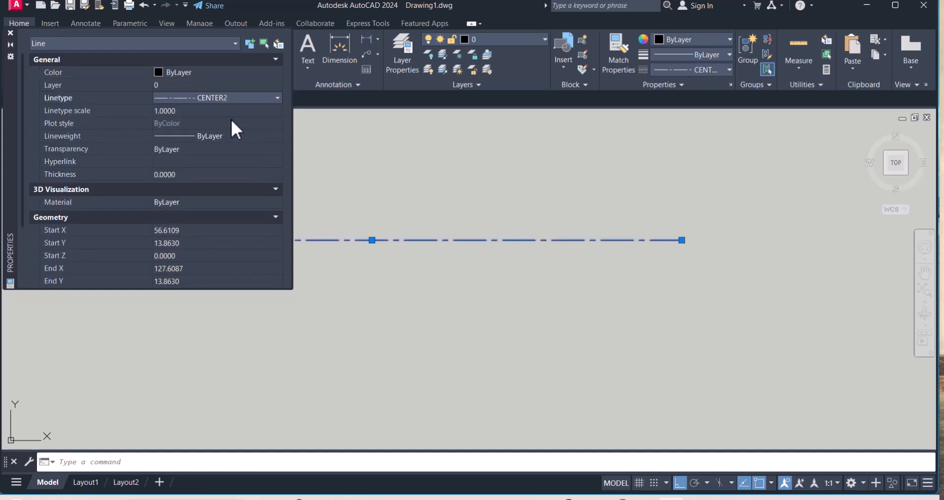
click(10, 32)
key(Escape)
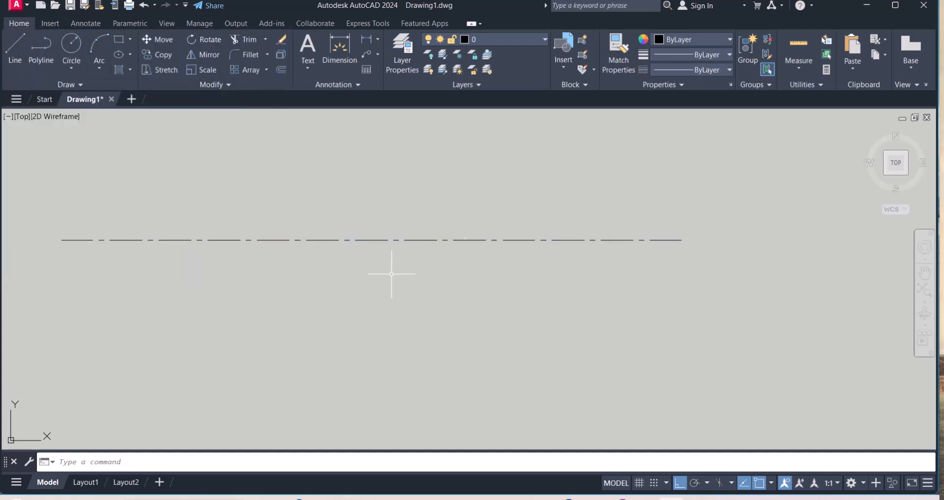
scroll(371, 270, up, 3)
scroll(429, 281, down, 5)
scroll(491, 288, up, 4)
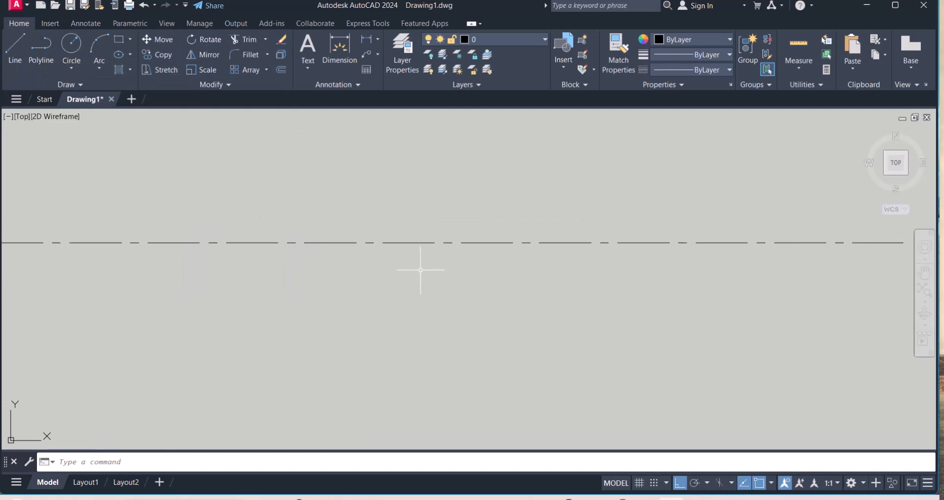
scroll(422, 268, down, 4)
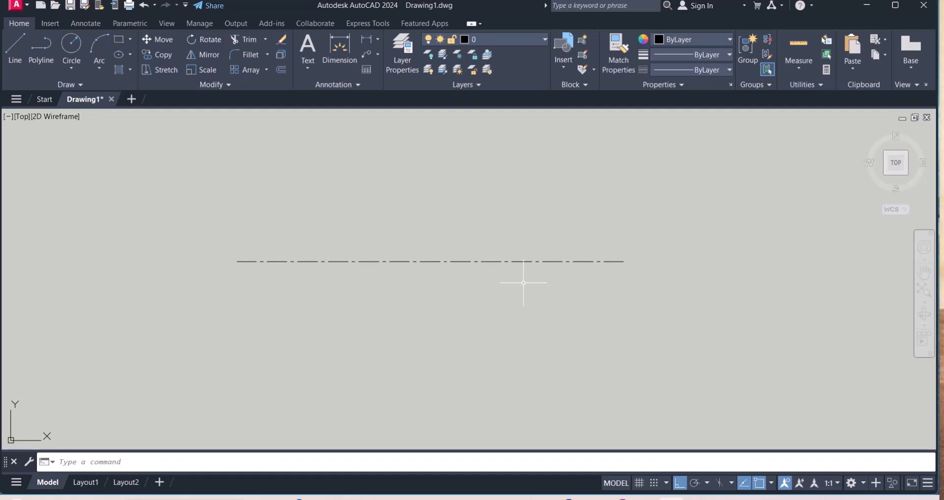
key(alt+Tab)
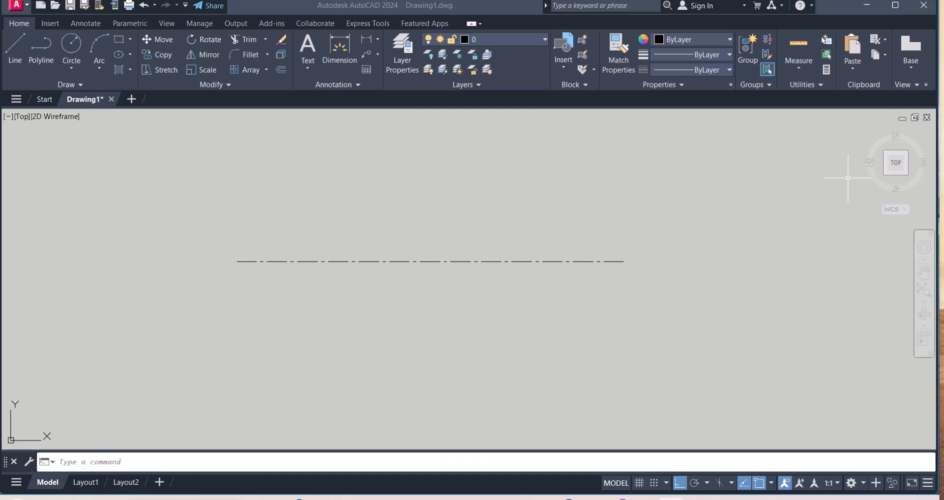